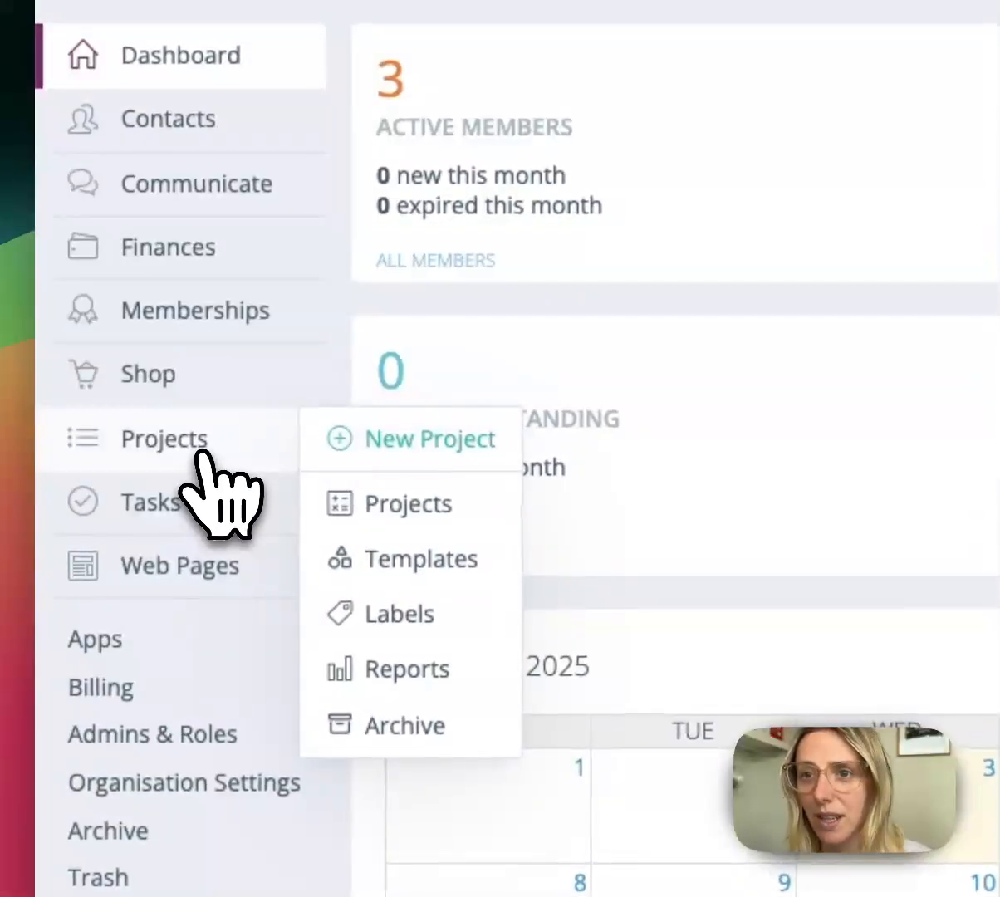
# Start a new blank internal project and title it "Q1 Governance Review".
pyautogui.click(120, 383)
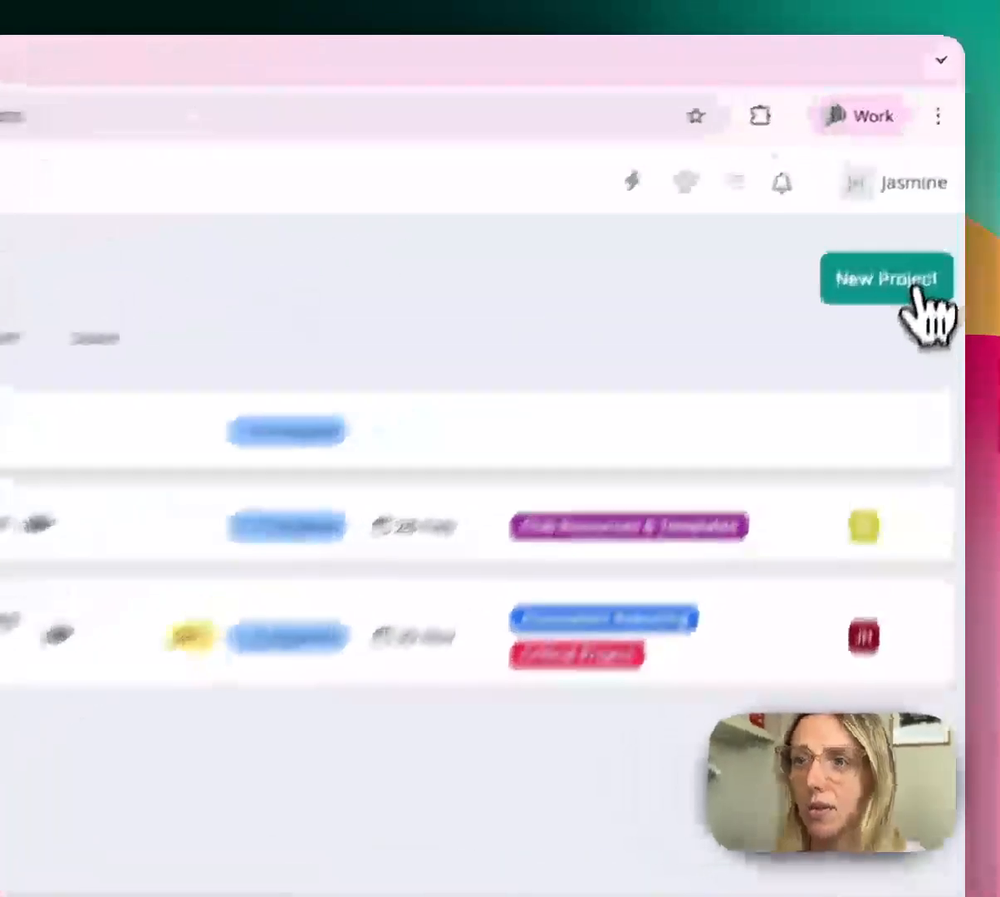
pyautogui.click(934, 201)
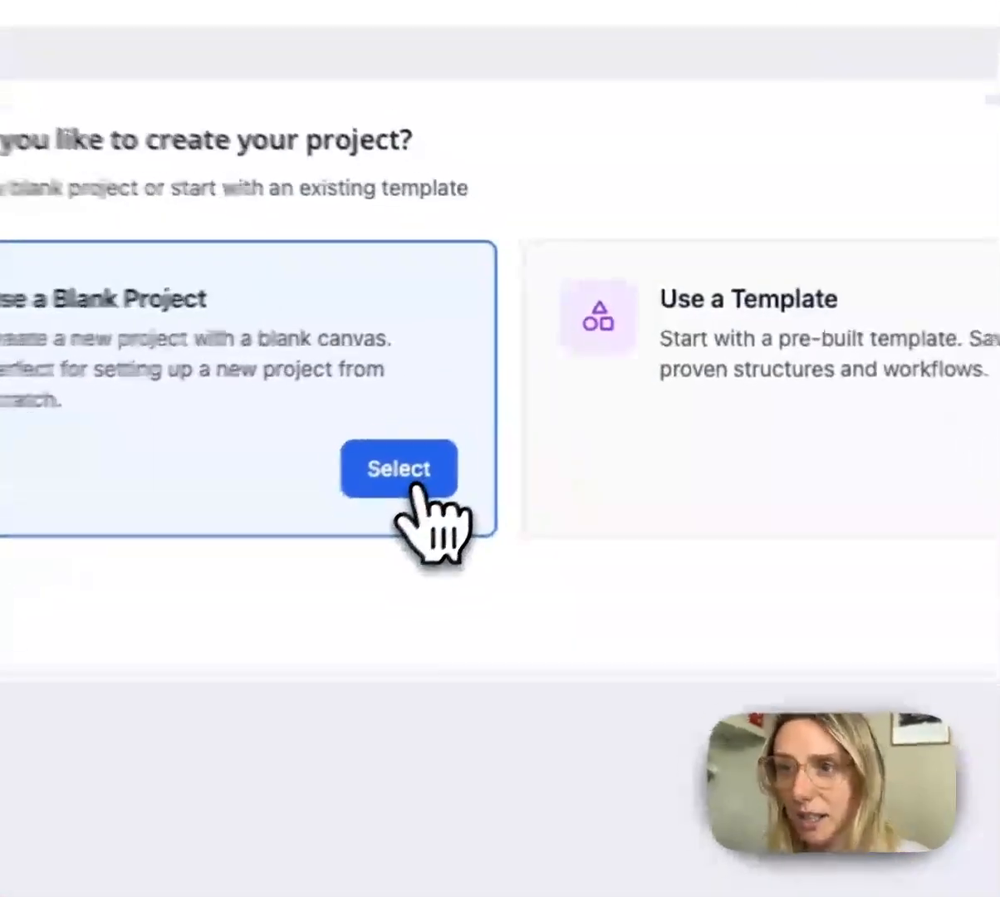
pyautogui.click(517, 397)
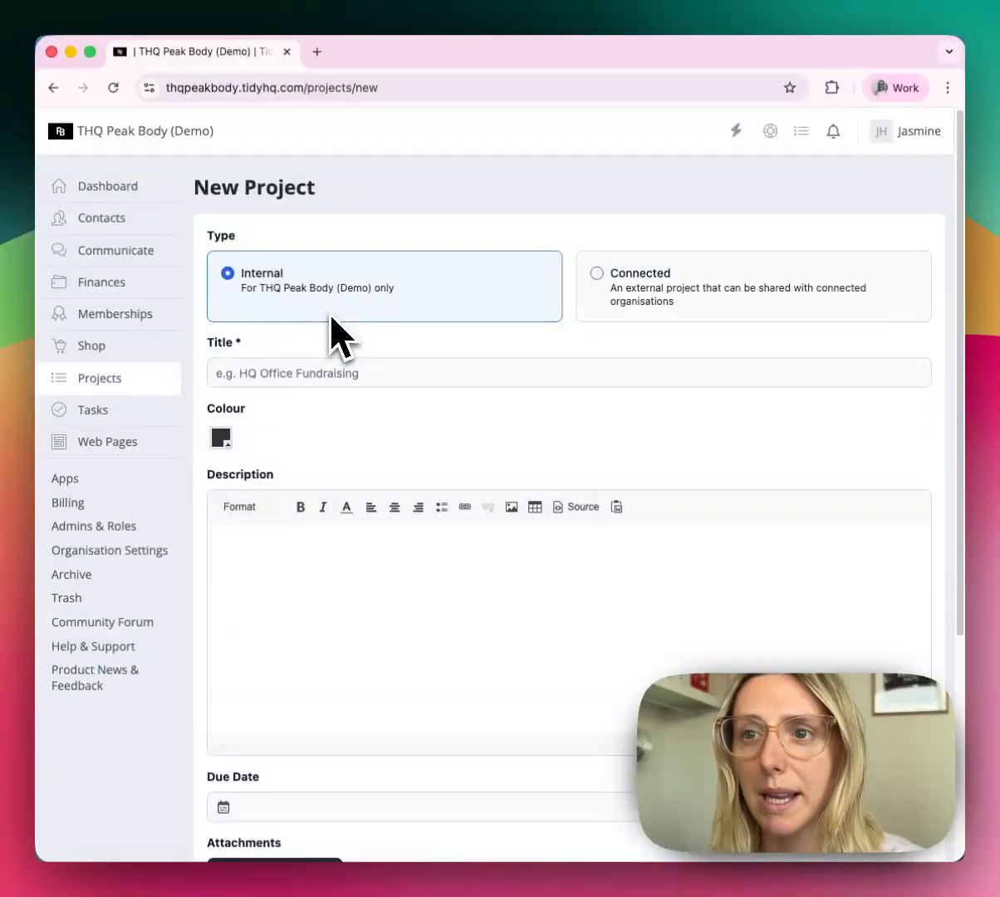
pyautogui.click(314, 369)
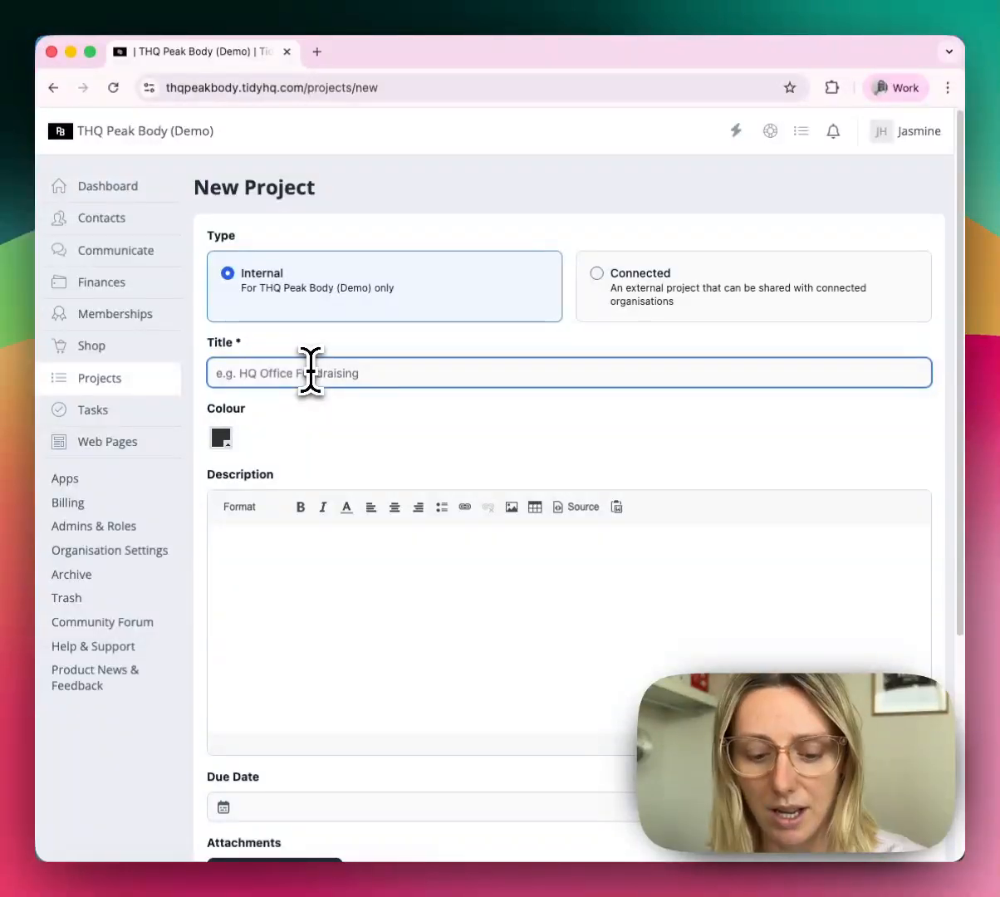
pyautogui.write('Q1 G')
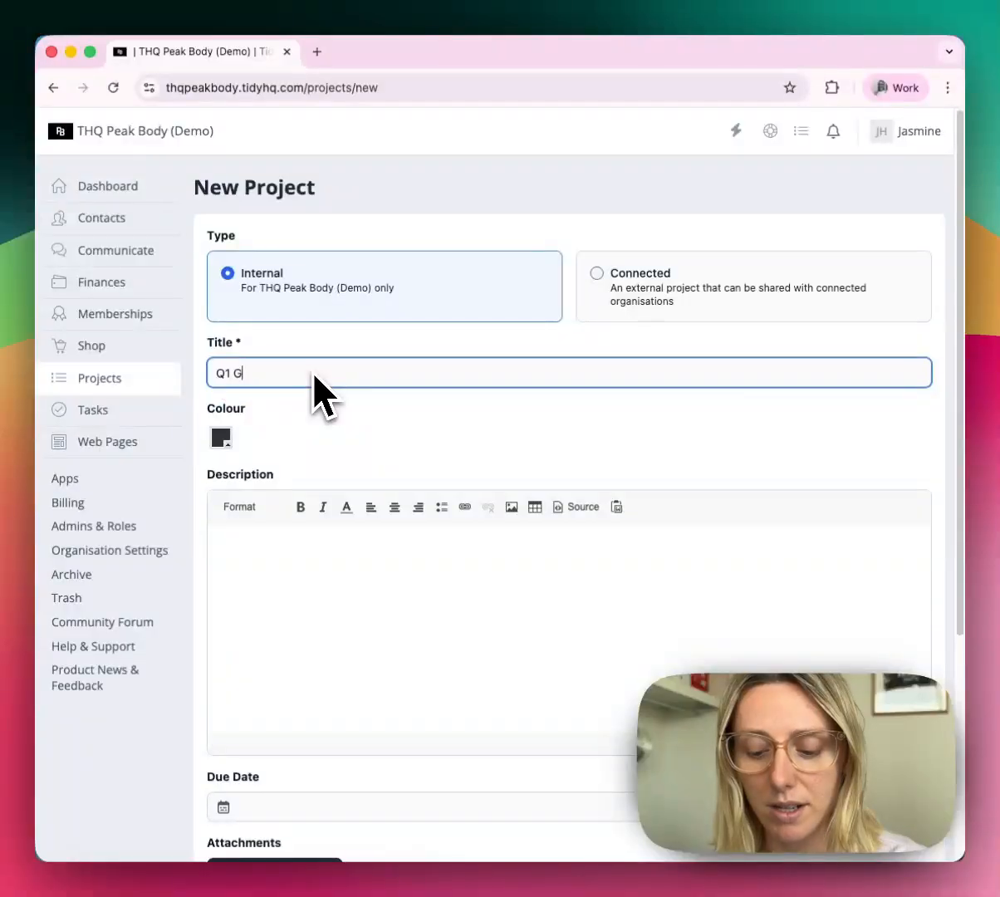
pyautogui.write('overnance Review')
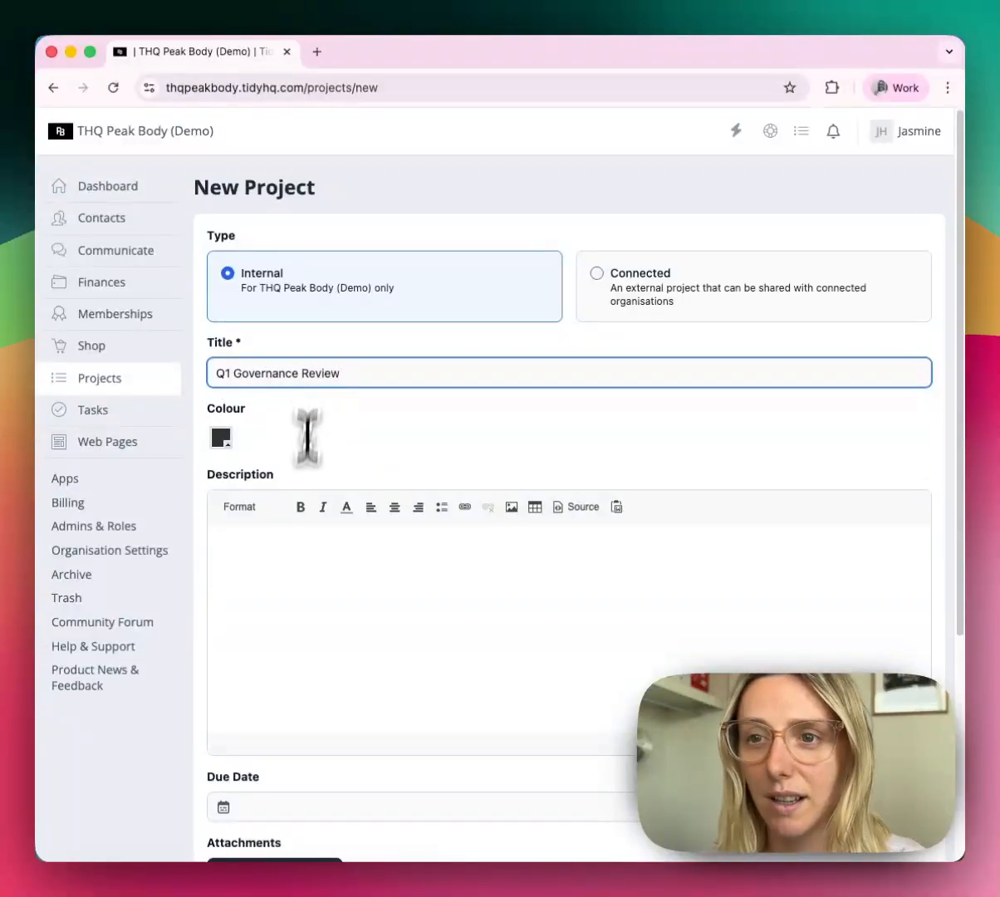
# Create the project with a due date of 31-03-2026 and the Compliance label.
pyautogui.click(268, 572)
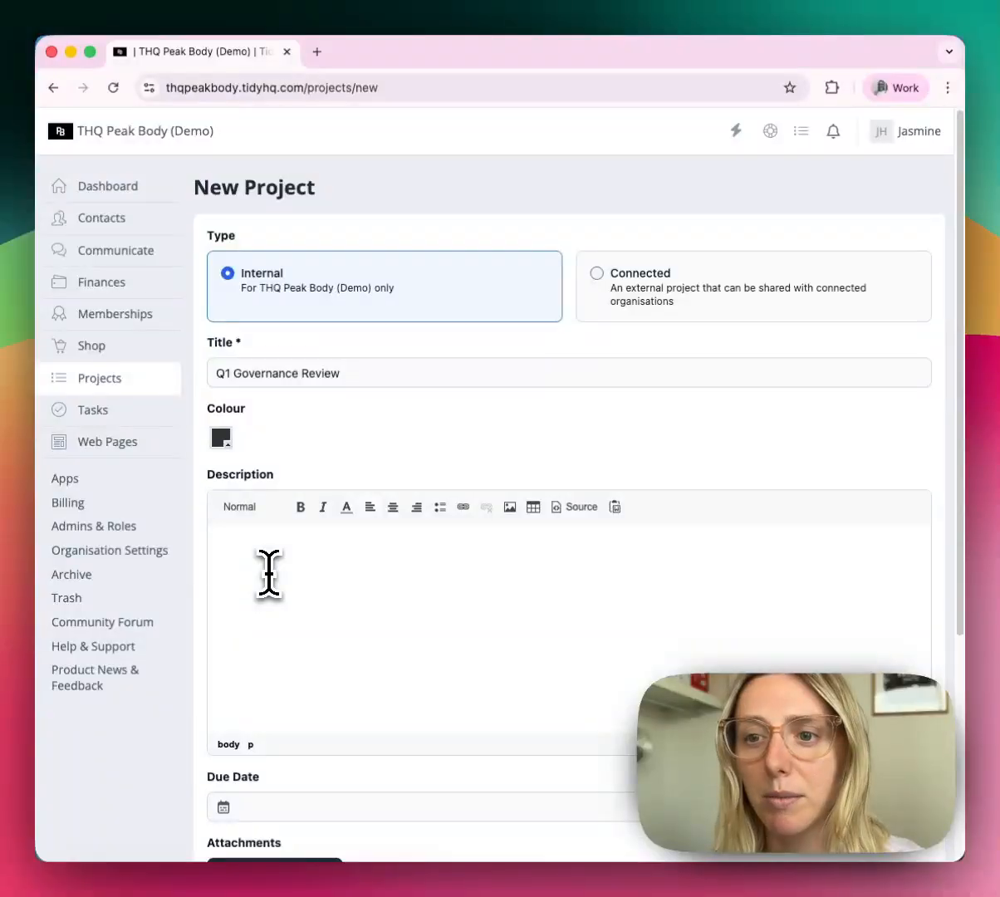
pyautogui.scroll(-5, 268, 574)
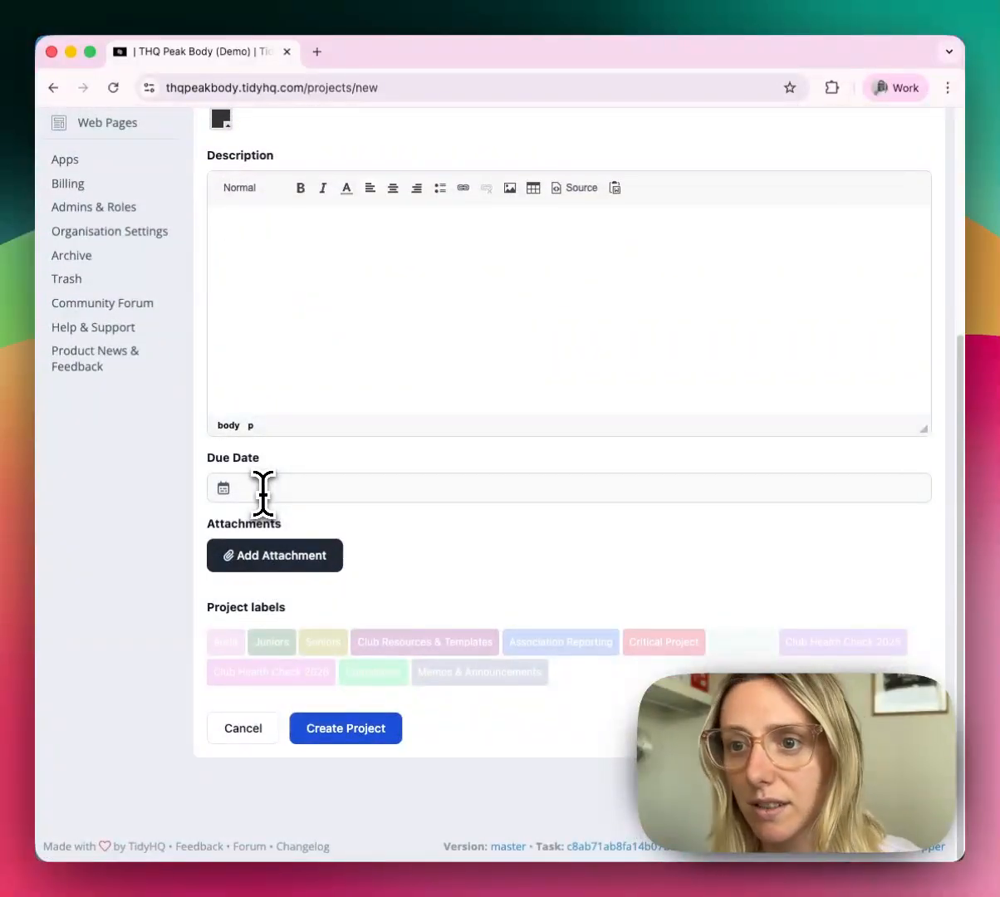
pyautogui.click(266, 491)
pyautogui.click(425, 539)
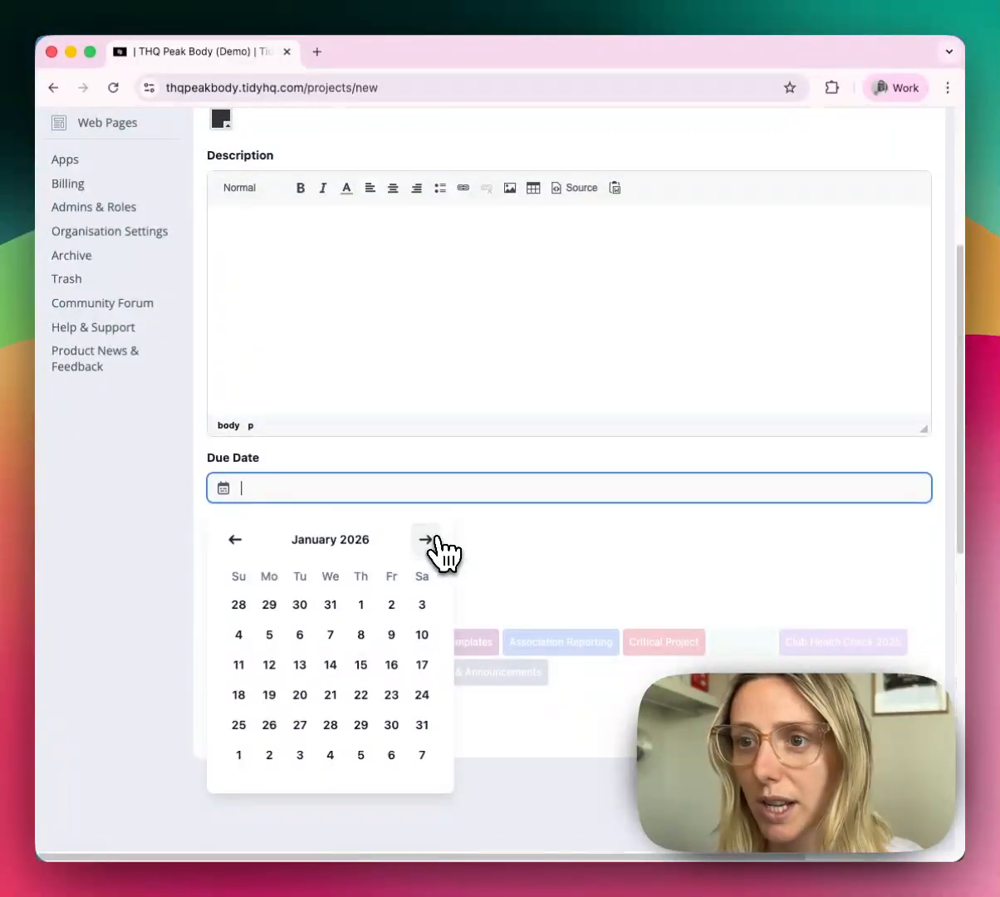
pyautogui.click(426, 539)
pyautogui.click(426, 539)
pyautogui.click(300, 724)
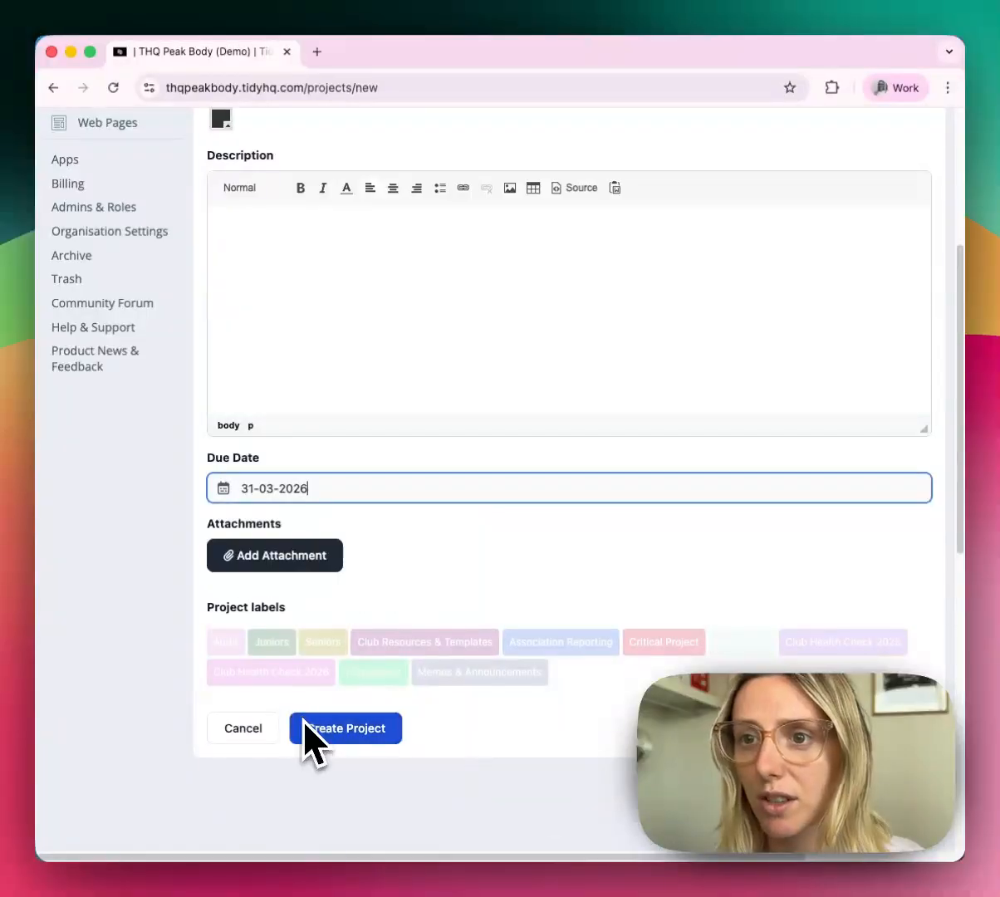
pyautogui.click(349, 677)
pyautogui.click(347, 728)
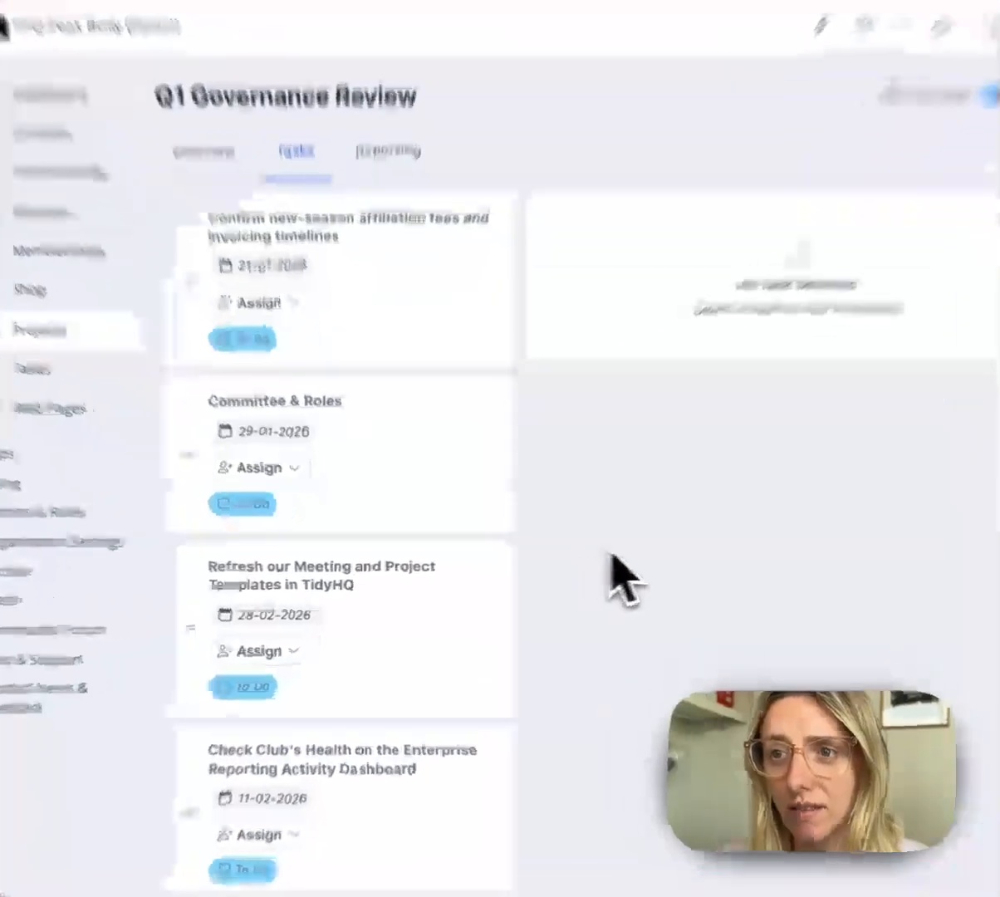
# Expand the Committee & Roles task and look through the project's task list.
pyautogui.click(376, 486)
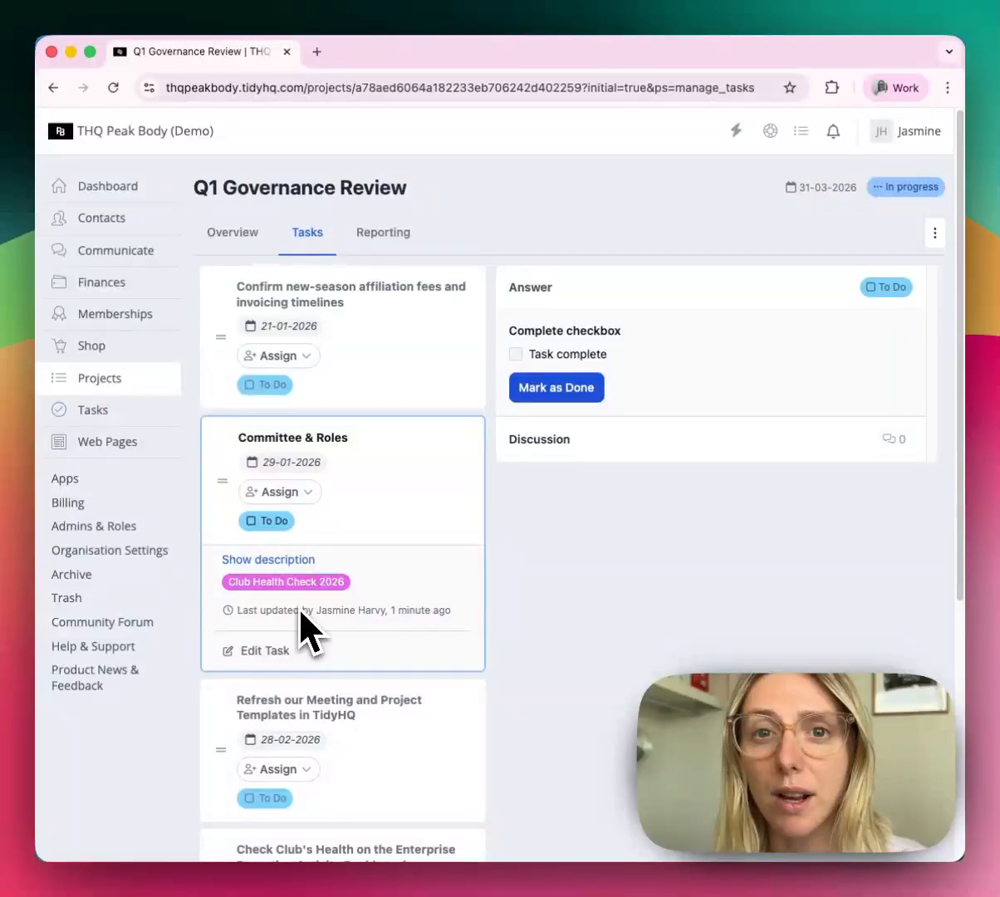
pyautogui.scroll(-5, 320, 610)
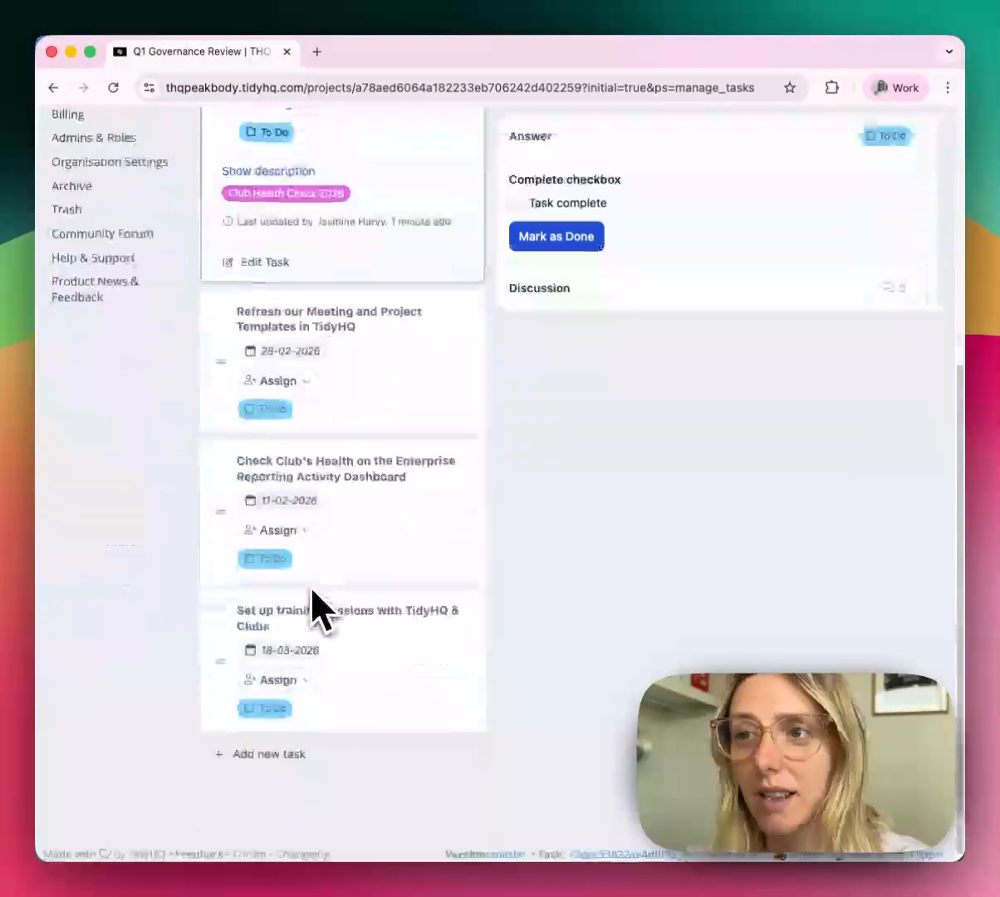
pyautogui.scroll(5, 320, 611)
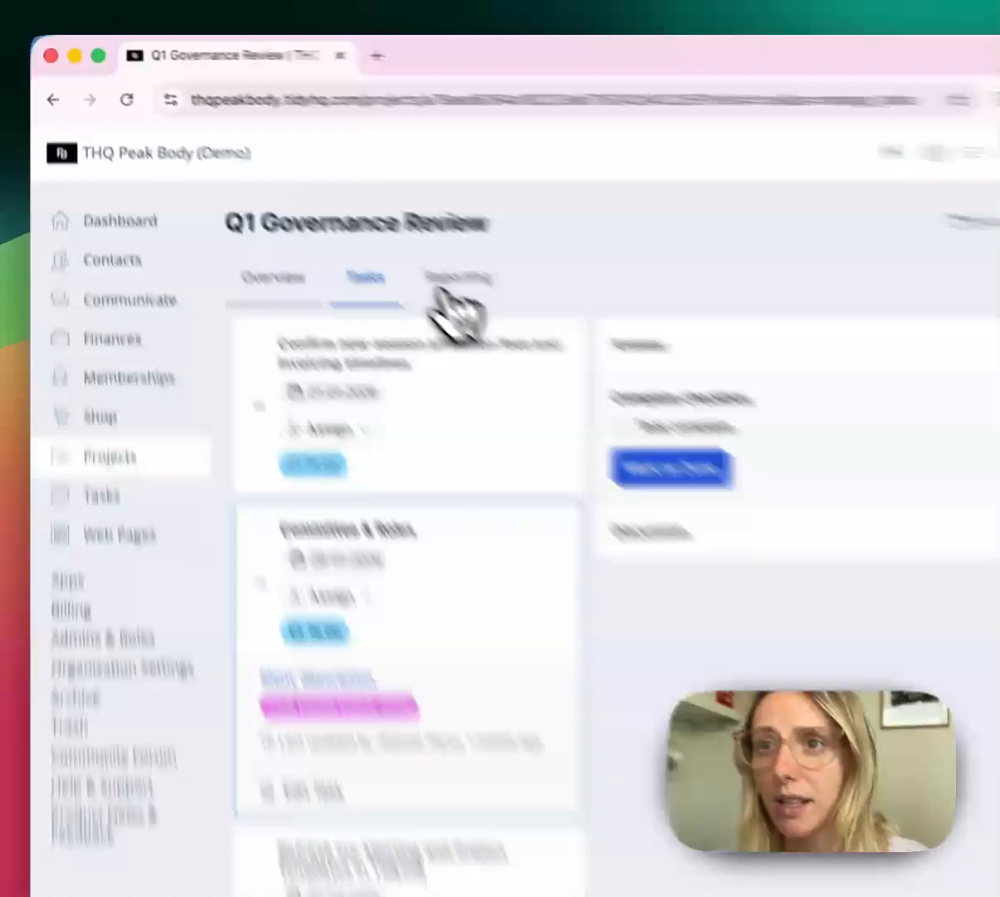
# Go to the project's overview and remove its current assignee.
pyautogui.click(233, 234)
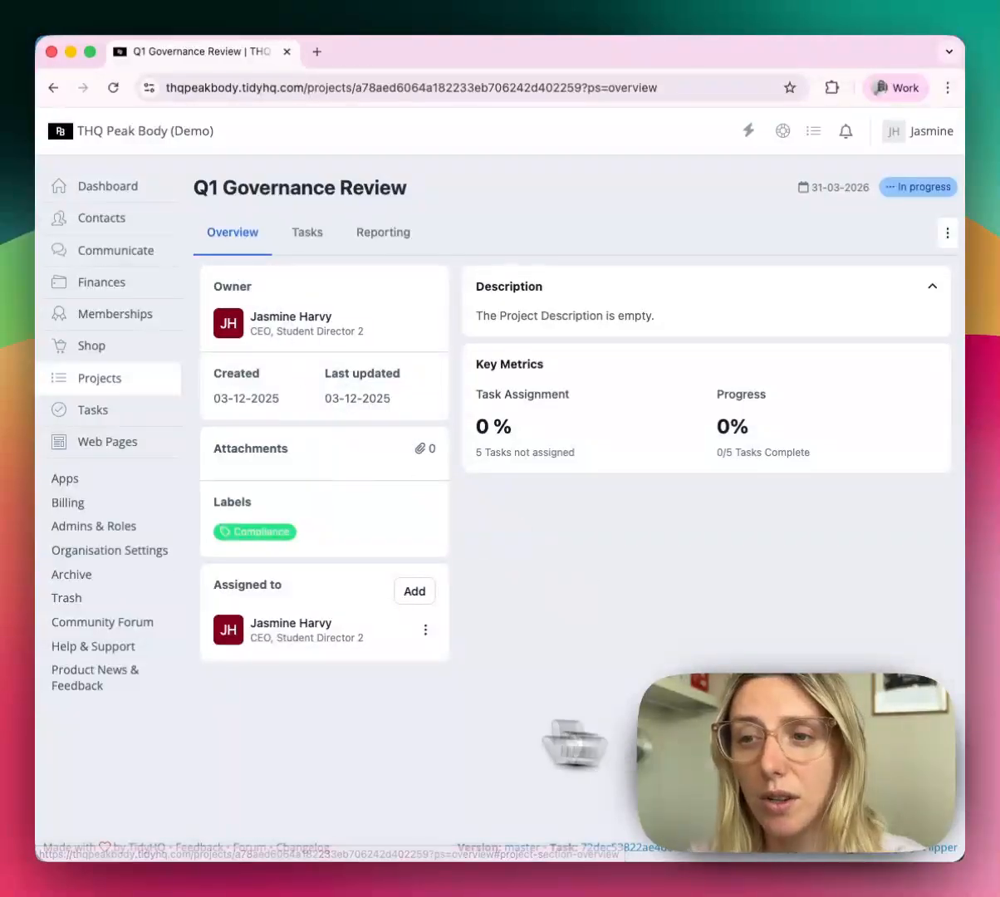
pyautogui.click(425, 629)
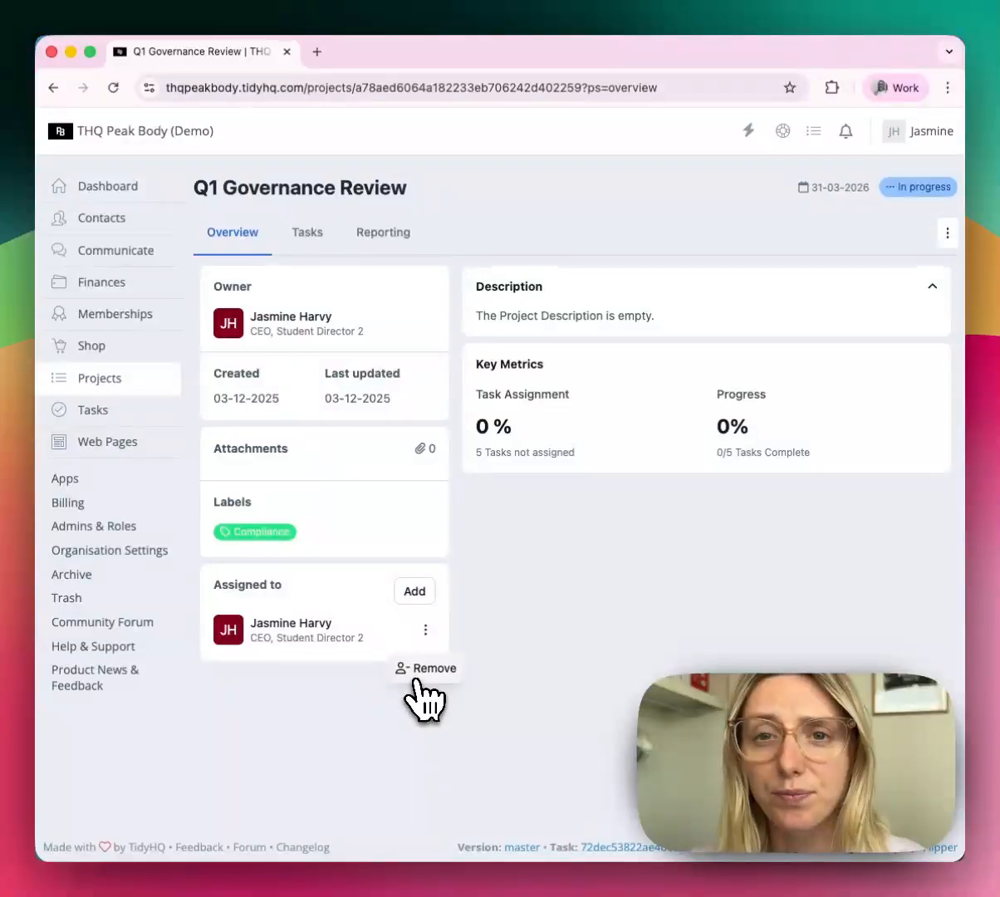
pyautogui.click(425, 671)
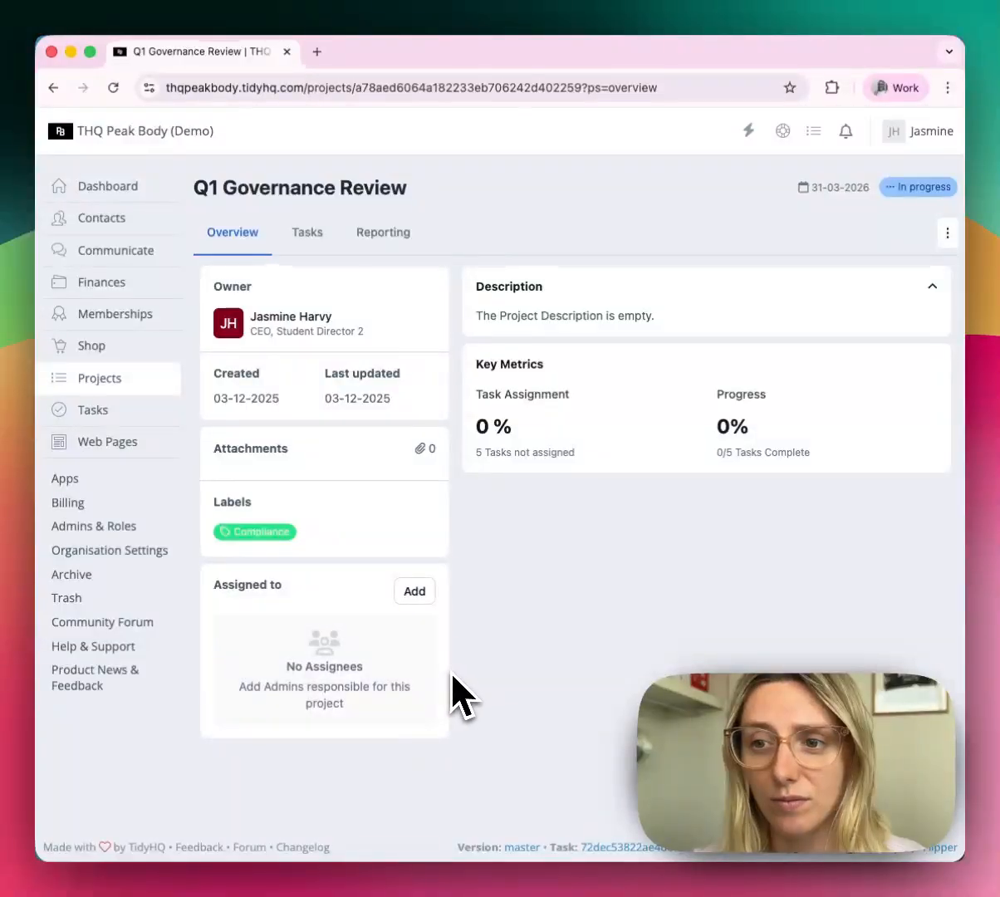
# Assign the project to the admin holding the President, Postgraduate Council role.
pyautogui.click(415, 592)
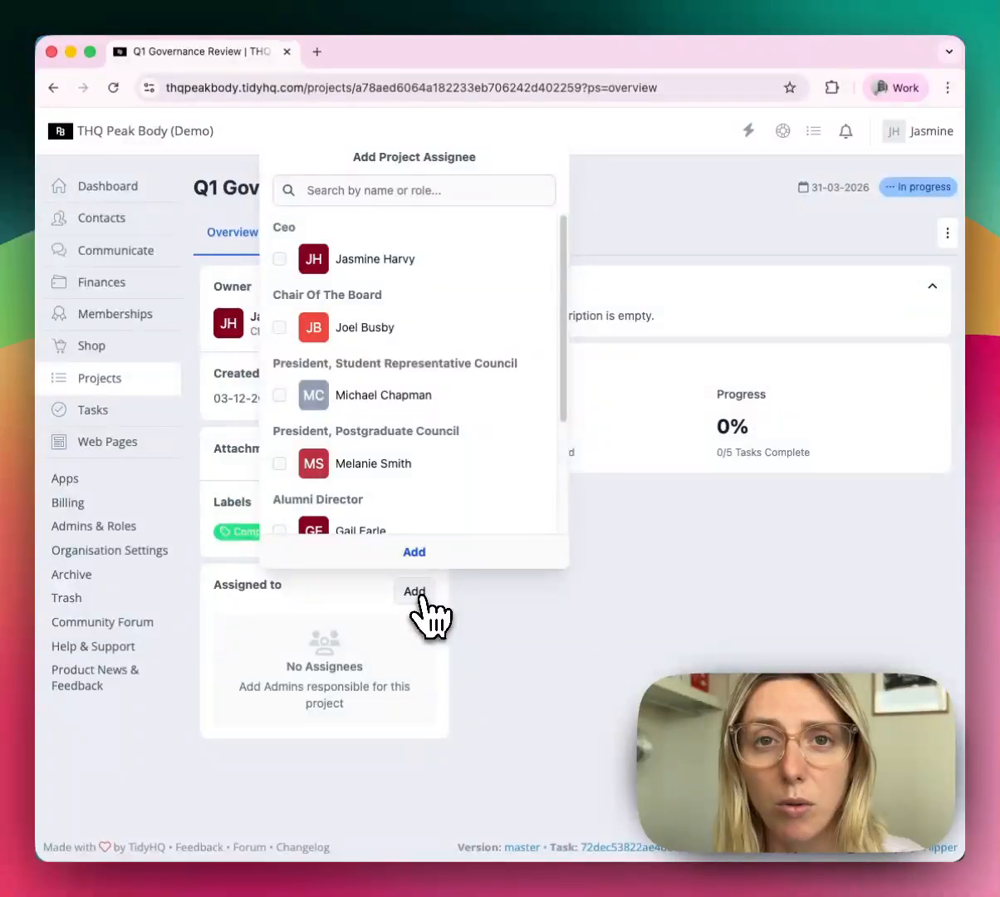
pyautogui.click(422, 596)
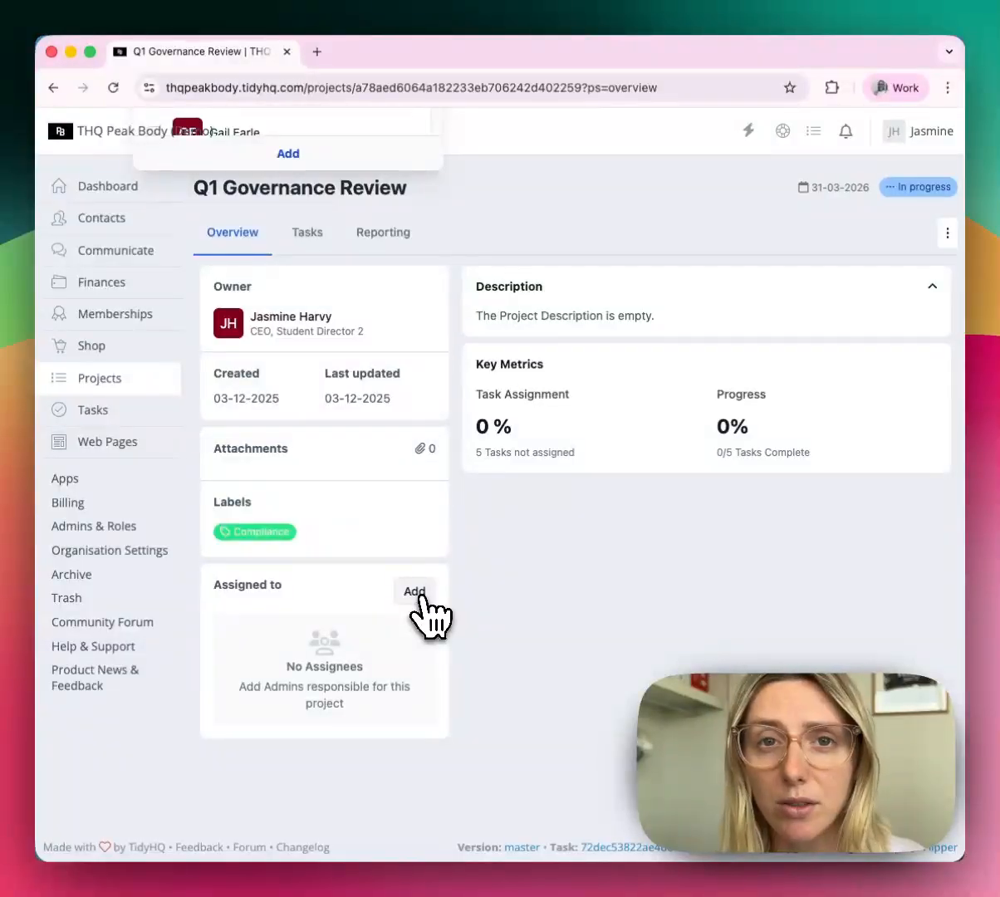
pyautogui.click(418, 593)
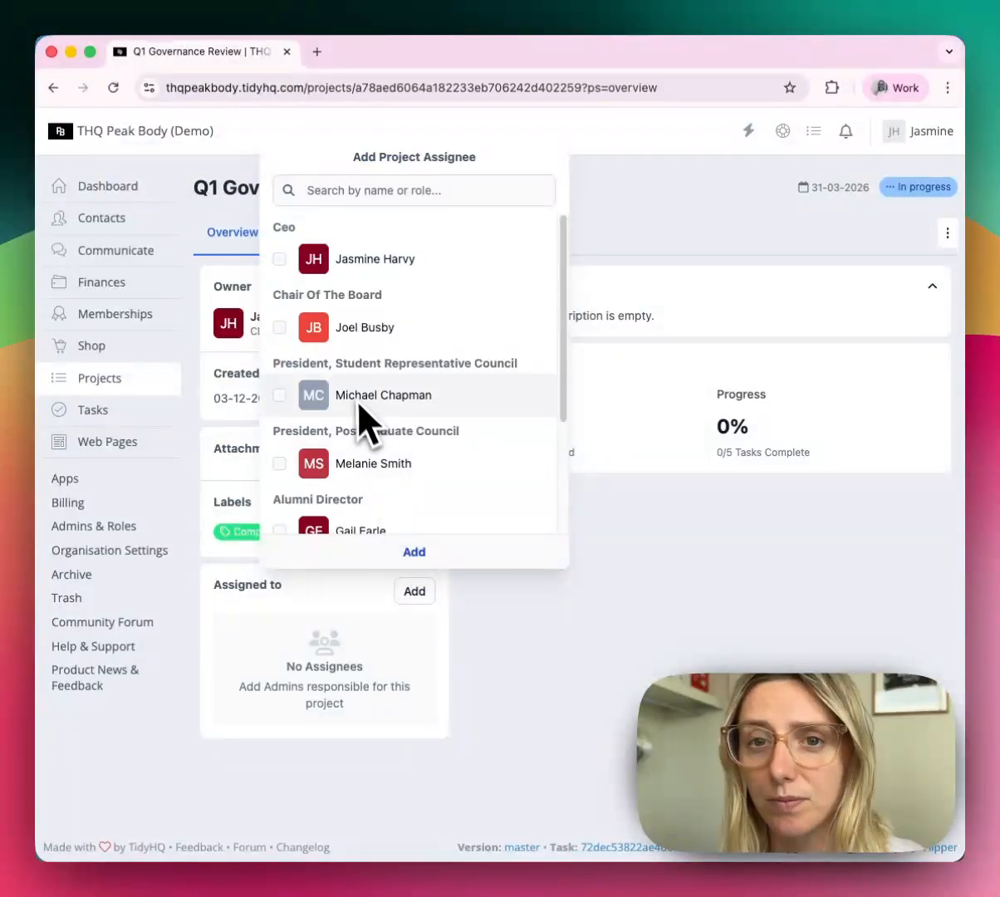
pyautogui.scroll(-2, 358, 405)
pyautogui.scroll(-2, 356, 399)
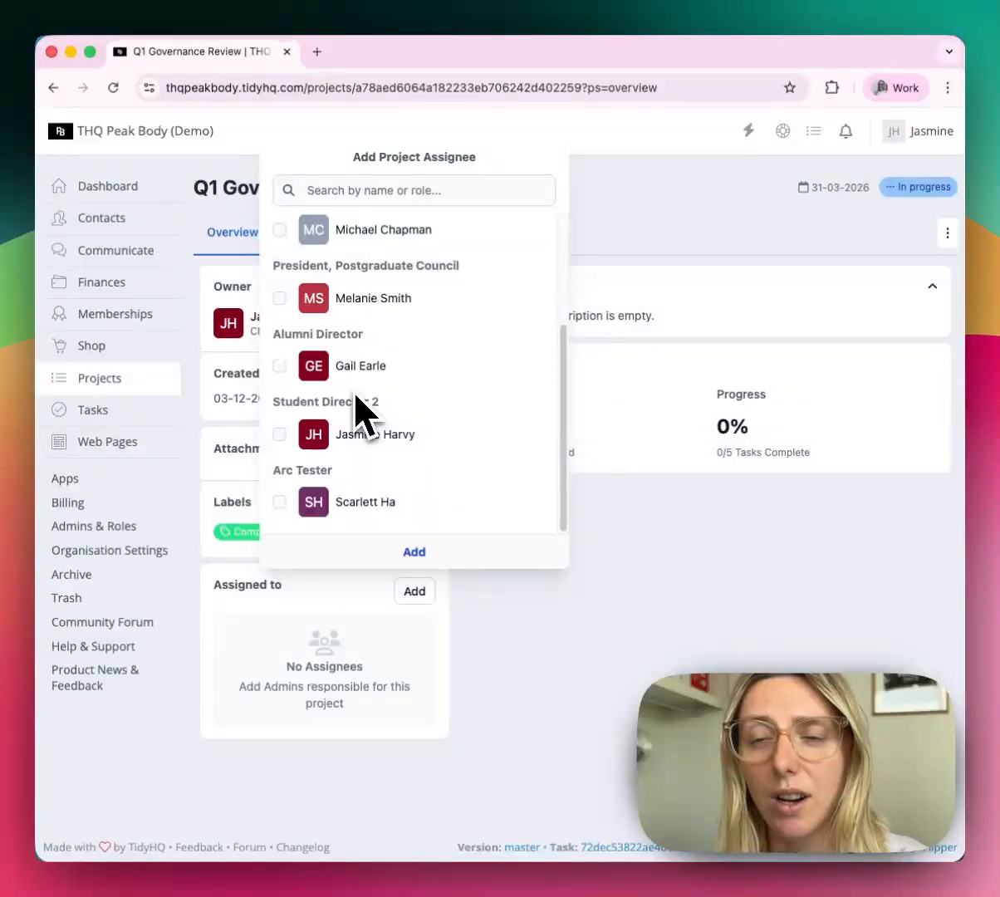
pyautogui.scroll(2, 356, 399)
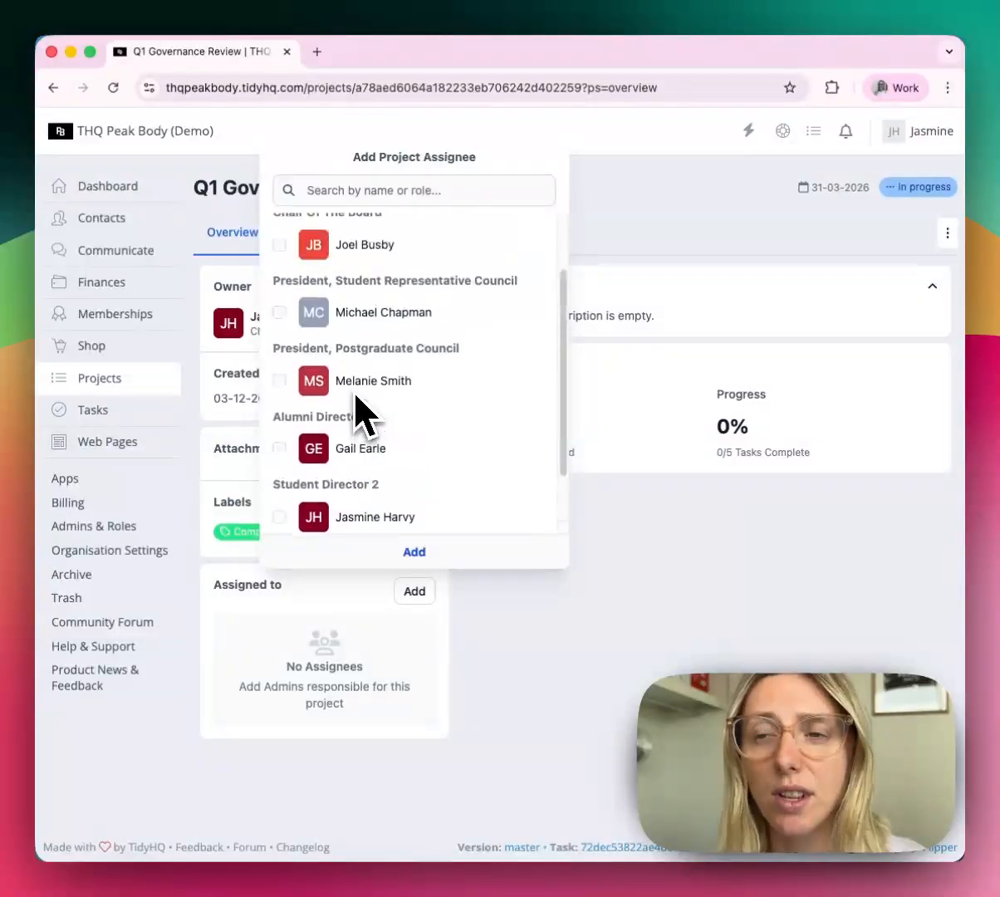
pyautogui.click(280, 383)
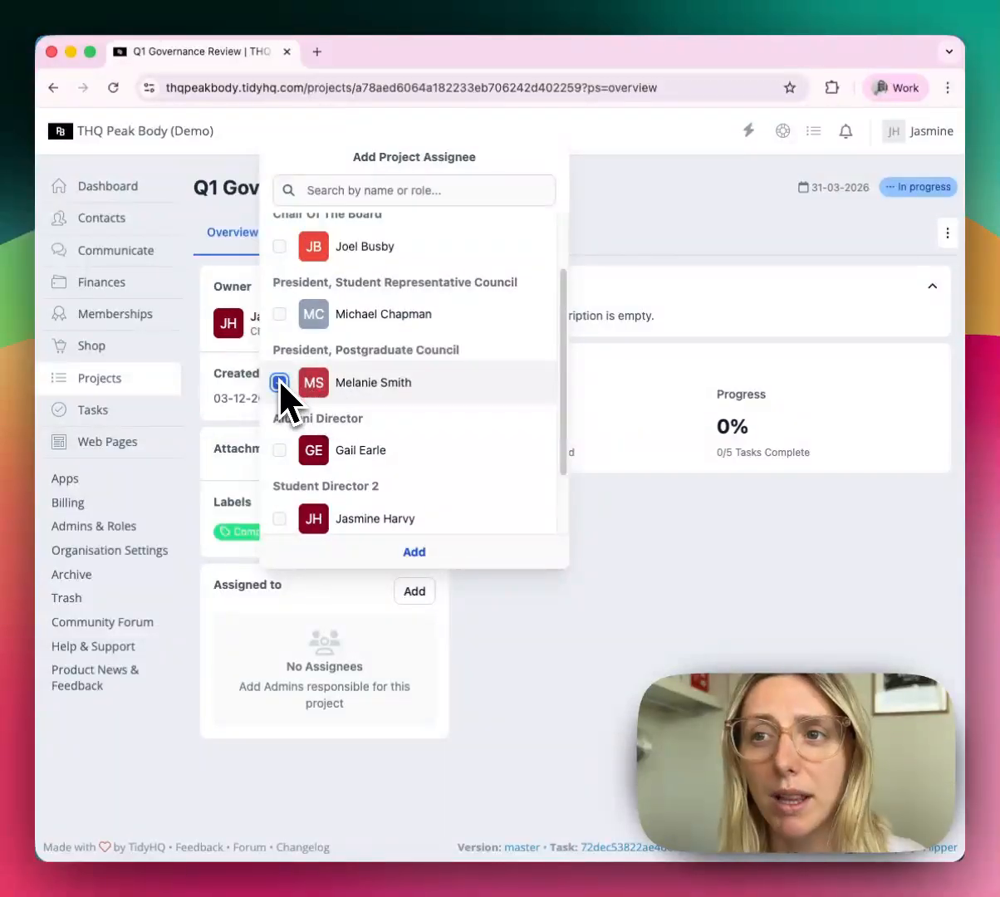
pyautogui.click(415, 552)
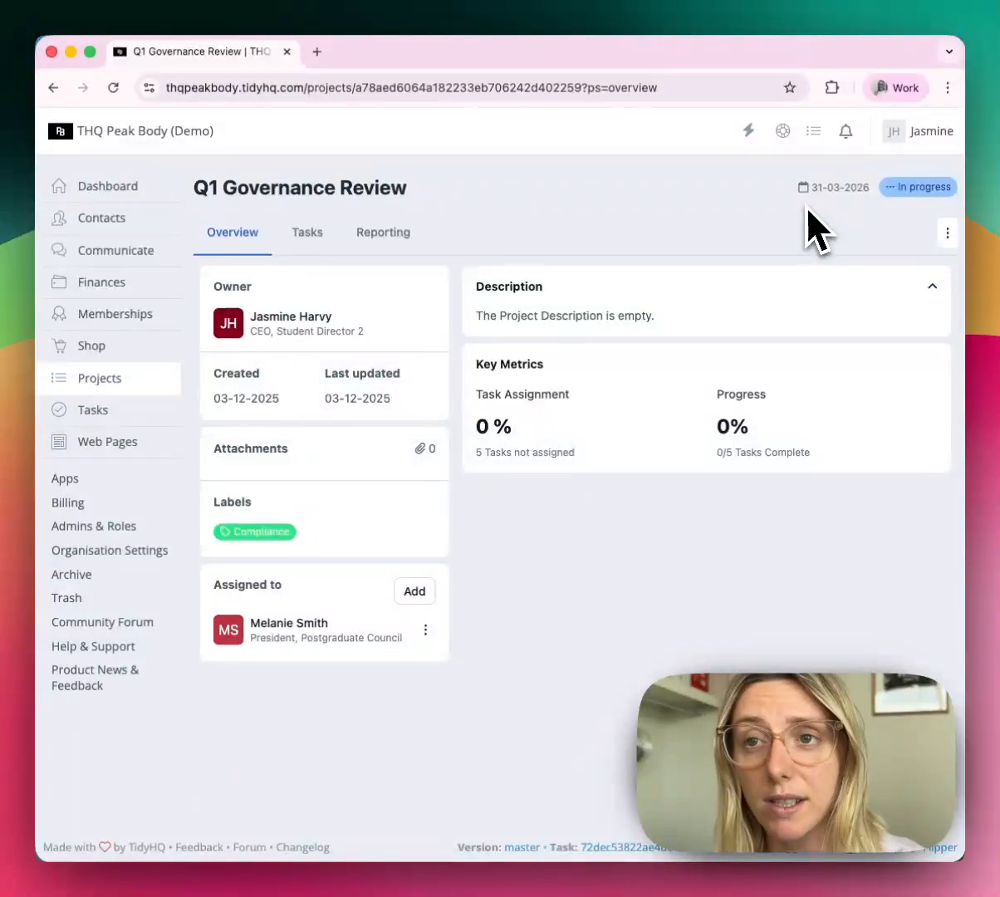
# Assign the "Confirm new-season affiliation fees and invoicing timelines" task to the President, Postgraduate Council and return to the project overview.
pyautogui.click(329, 238)
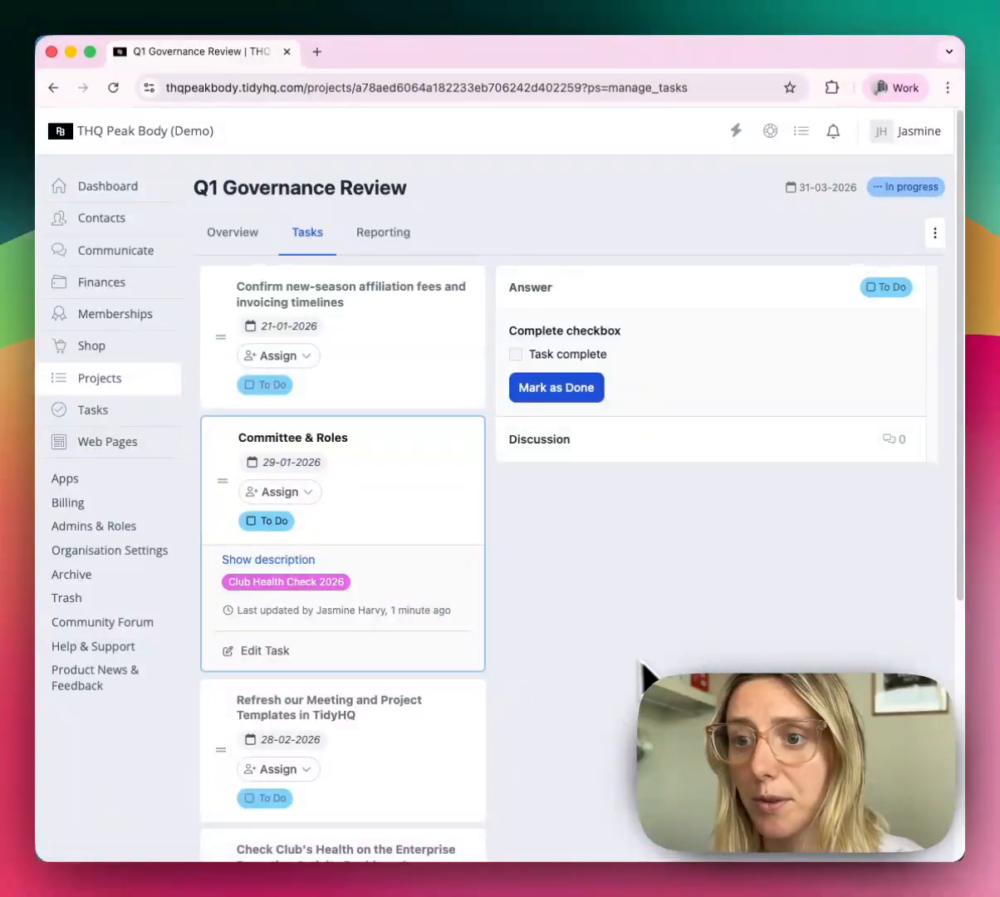
pyautogui.scroll(-5, 640, 678)
pyautogui.scroll(5, 628, 677)
pyautogui.click(275, 358)
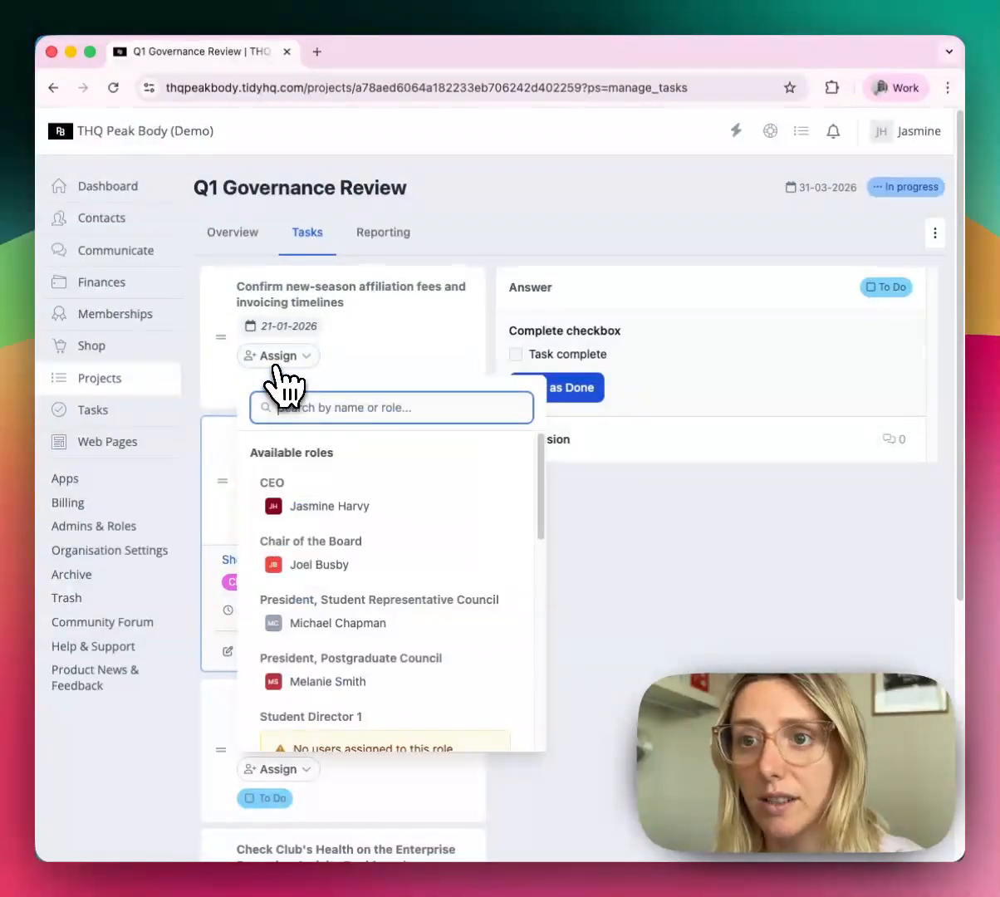
pyautogui.write('melanie')
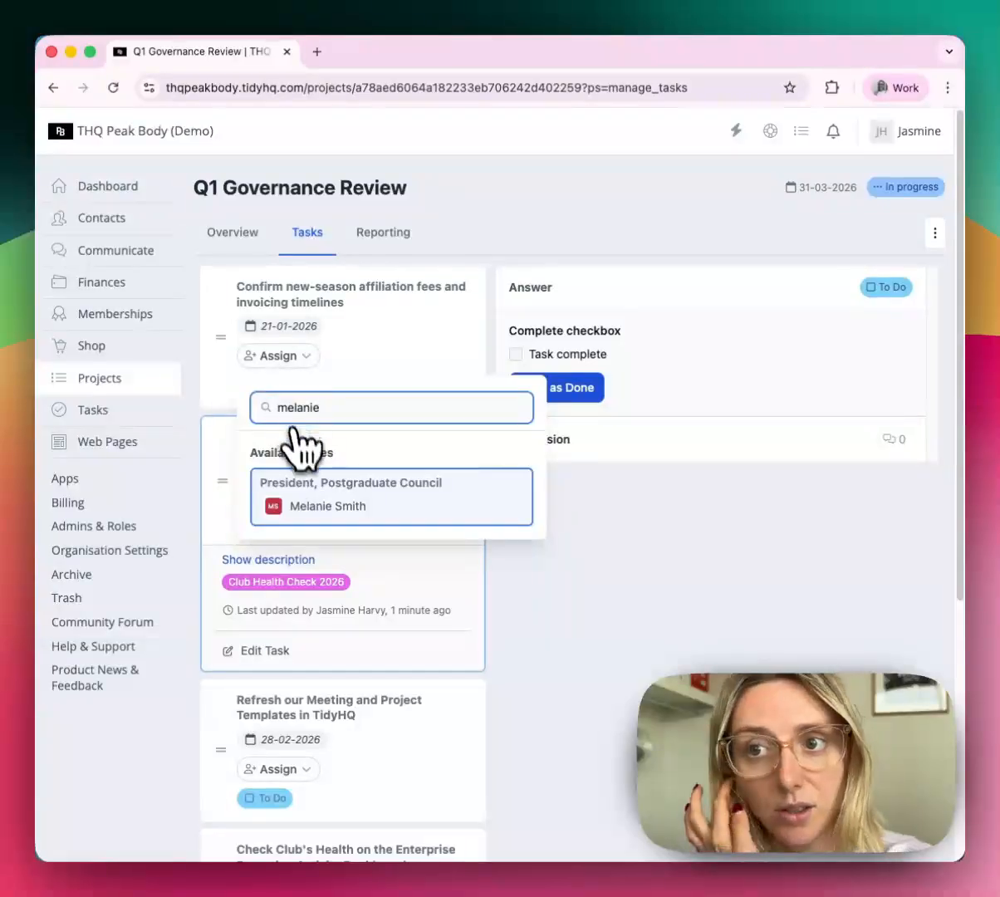
pyautogui.click(324, 503)
pyautogui.click(240, 254)
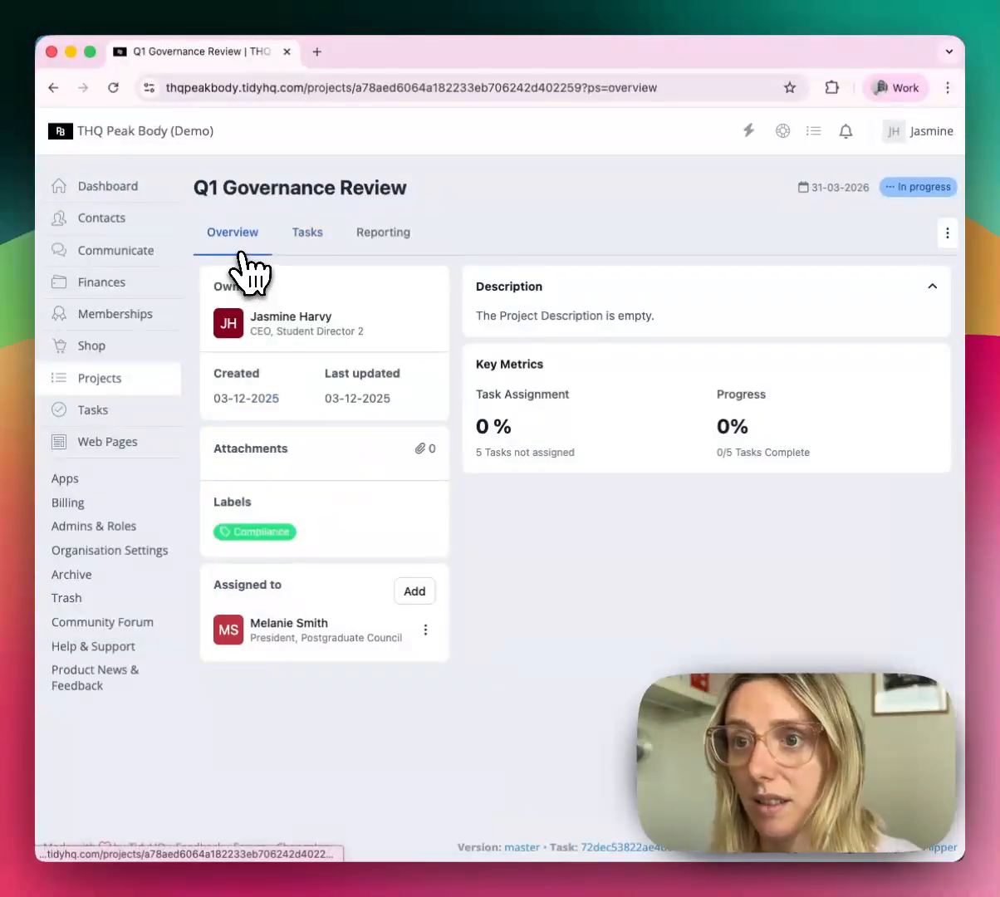